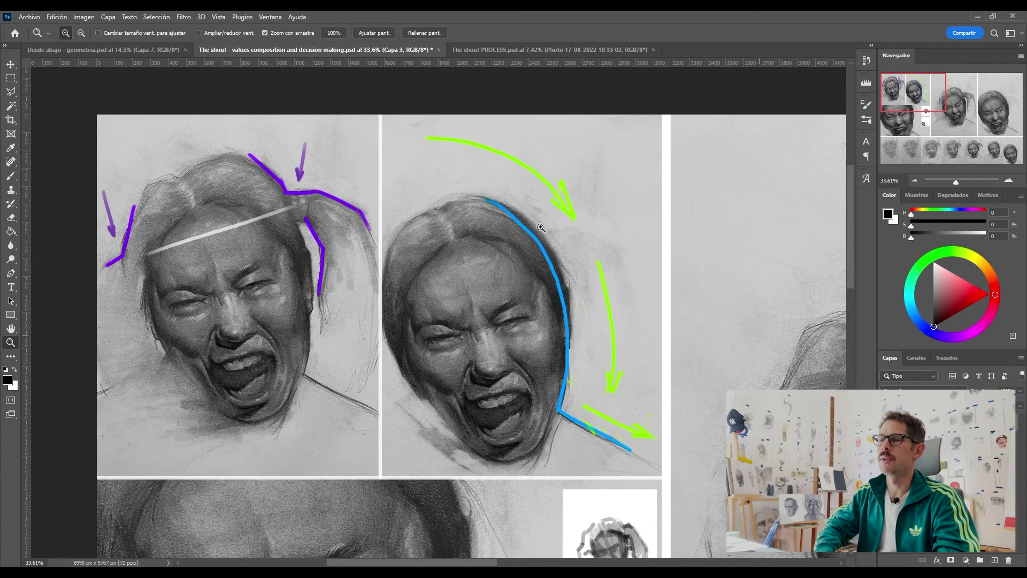
With the Brush, paint a black curved arrow around the right portrait's head, beside the green arrow.
key("b")
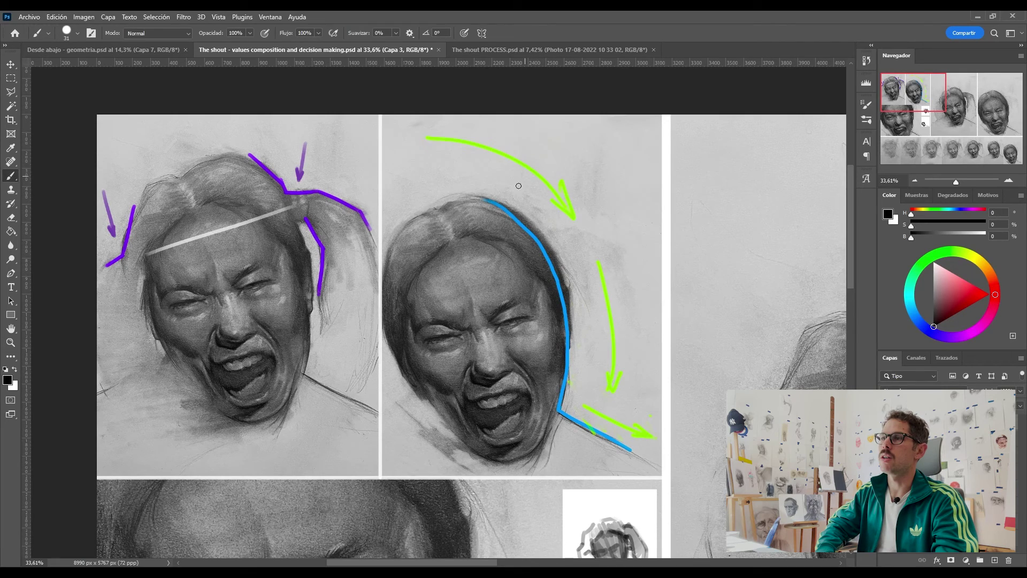
mouse_move(419, 148)
left_mouse_down()
mouse_move(595, 386)
mouse_move(615, 368)
left_mouse_up()
Extend the black arrow, then give the lower sketch a green dot, yellow ! and ? marks, and a green circle.
left_click_drag(588, 400, 657, 431)
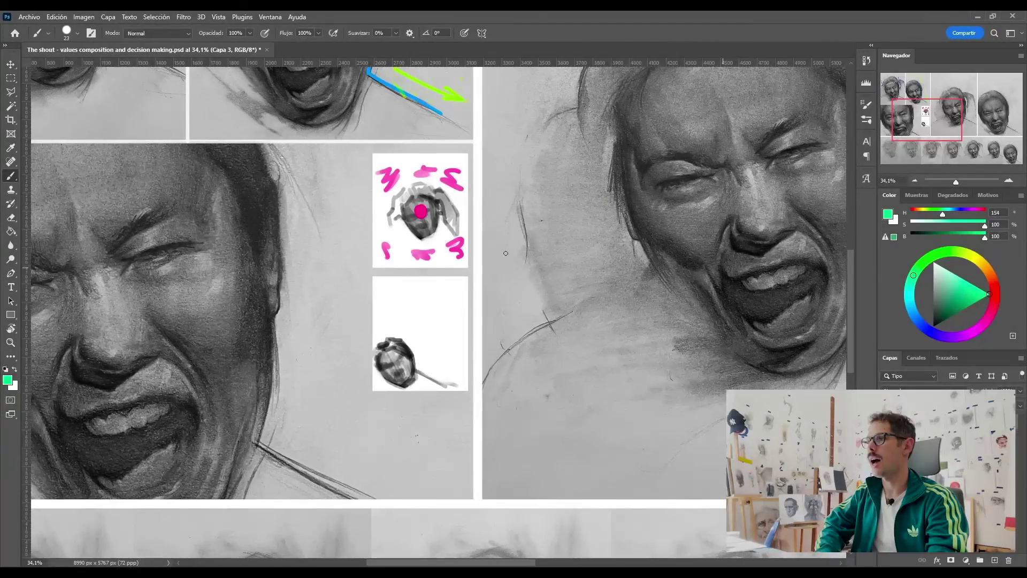
left_click_drag(390, 366, 396, 360)
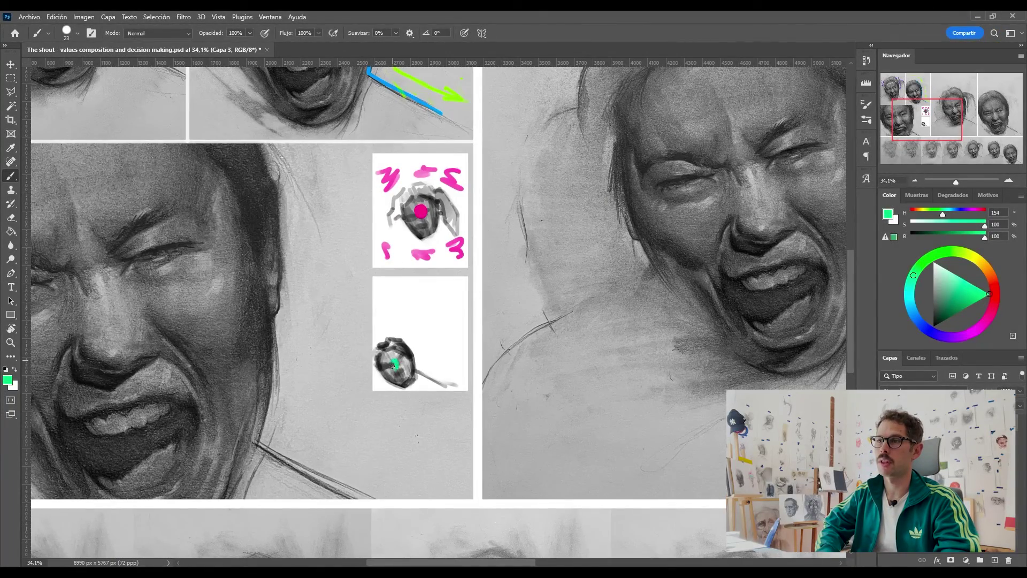
left_click(973, 257)
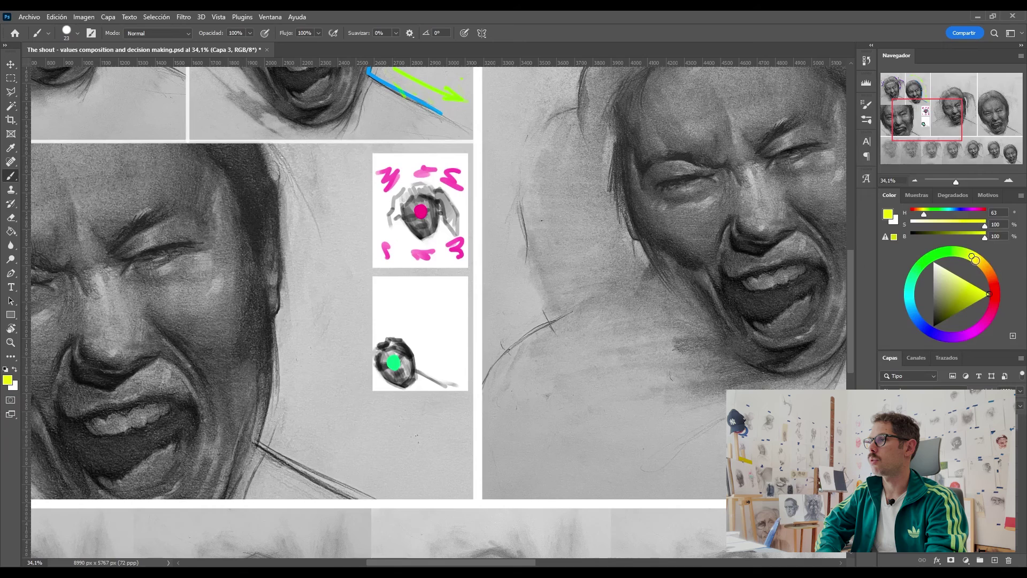
mouse_move(396, 312)
left_mouse_down()
mouse_move(402, 303)
mouse_move(462, 329)
left_mouse_up()
left_click_drag(446, 342, 464, 355)
left_click(915, 275)
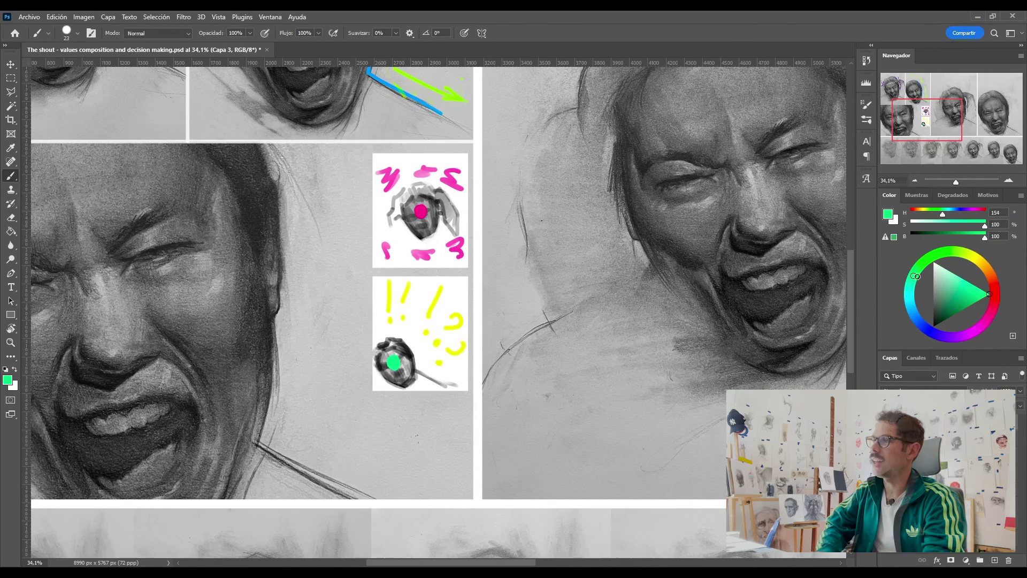
left_click_drag(393, 341, 395, 342)
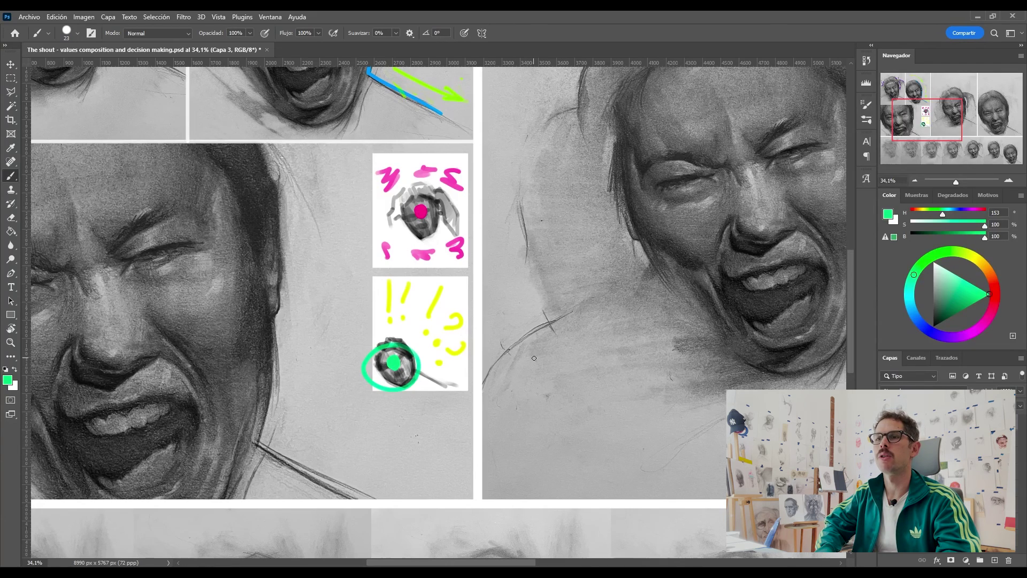